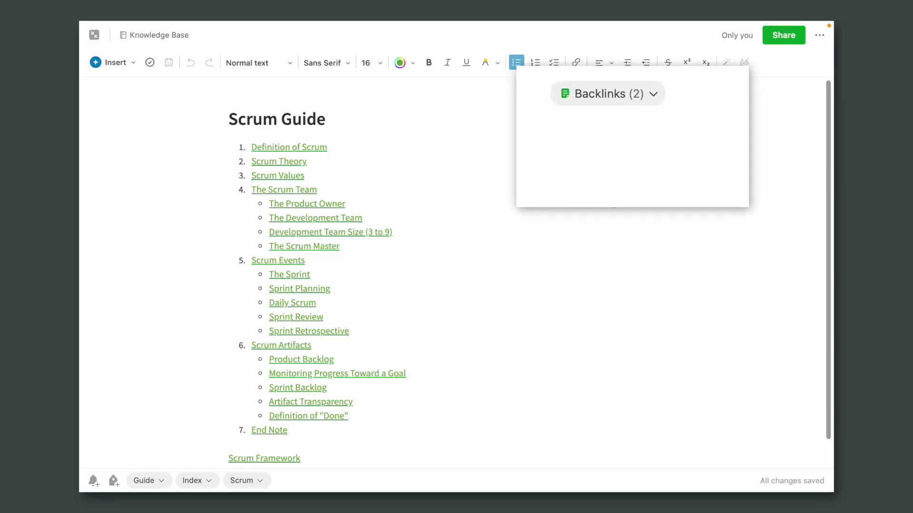
click(647, 85)
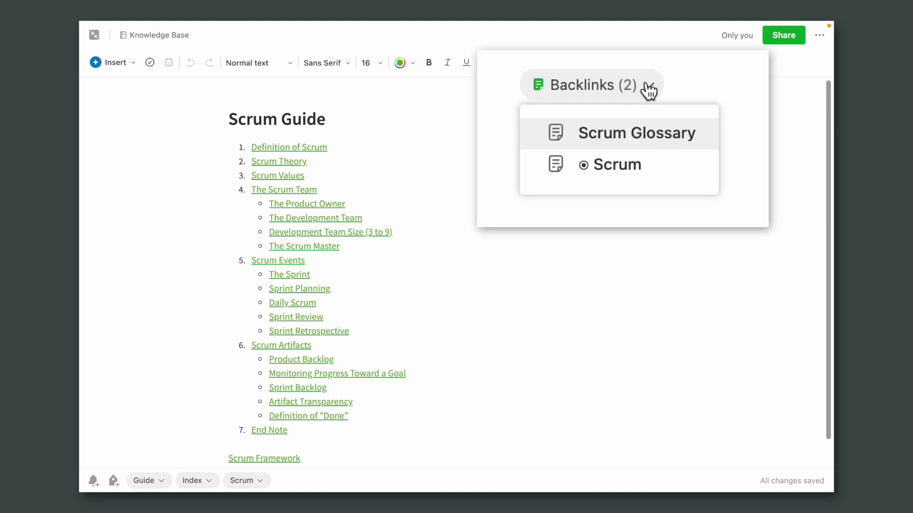
click(653, 137)
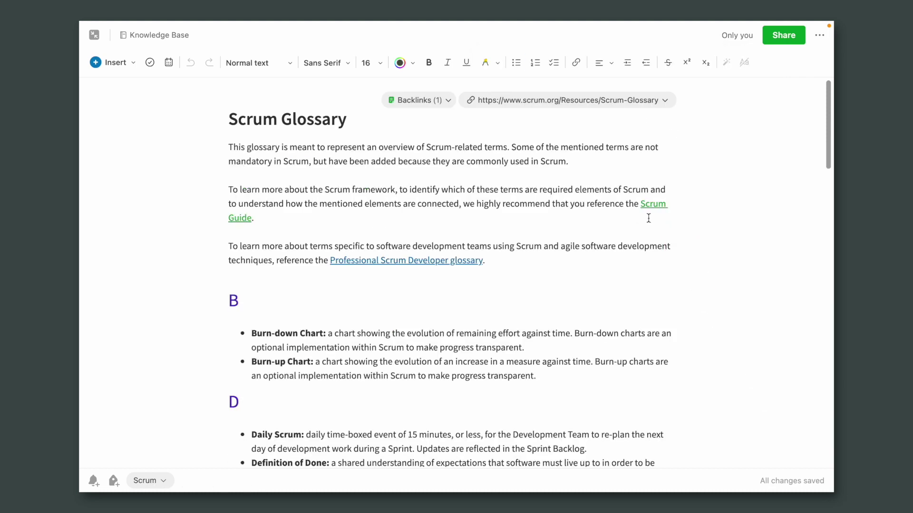
mouse_move(651, 208)
click(647, 210)
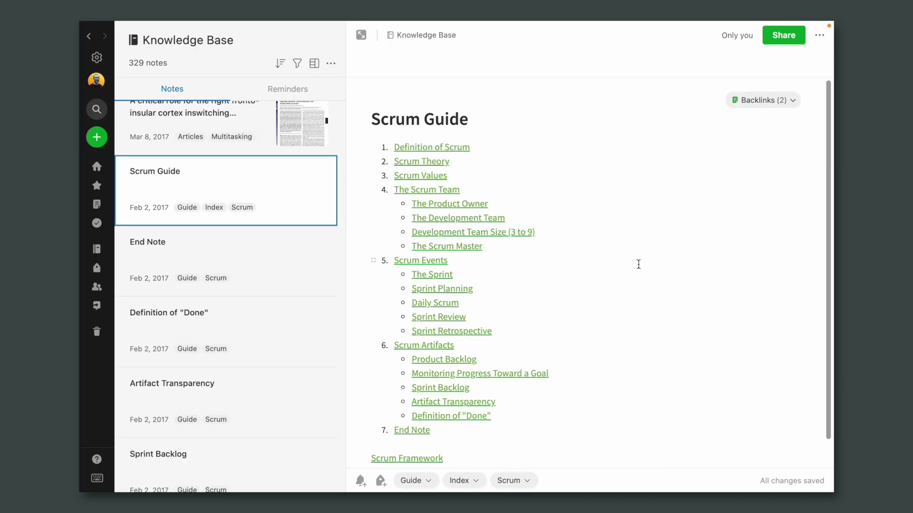
- Go from the Scrum Guide's Scrum Glossary backlink to the Values entry and open Scrum Values
click(761, 100)
click(757, 125)
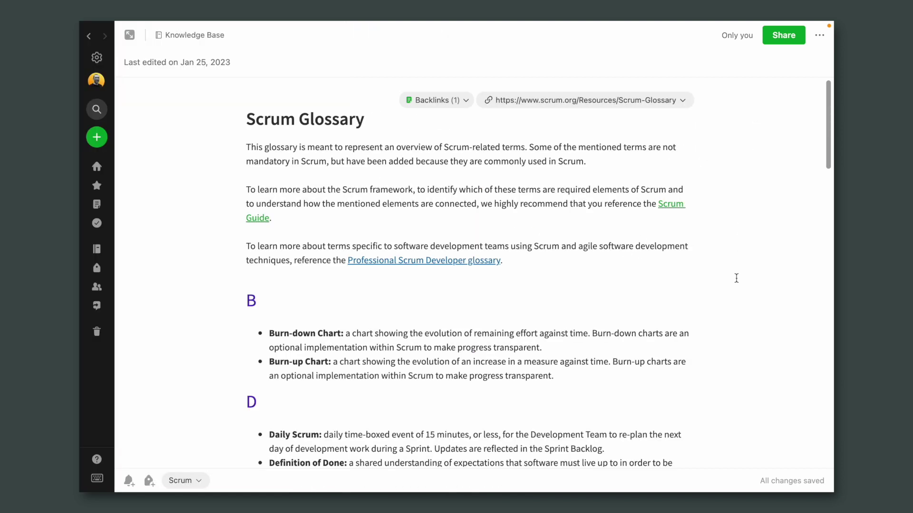
scroll(738, 257, down, 15)
scroll(736, 278, down, 2)
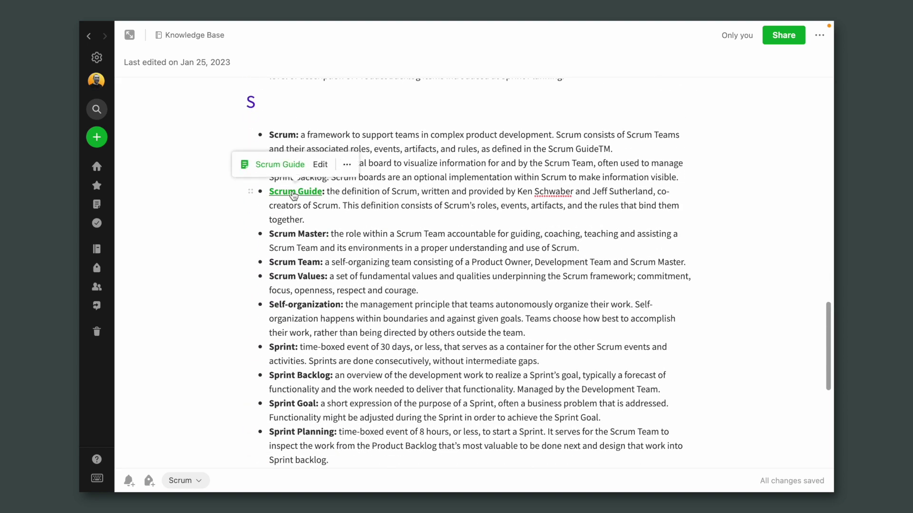
scroll(642, 300, down, 8)
scroll(642, 299, down, 6)
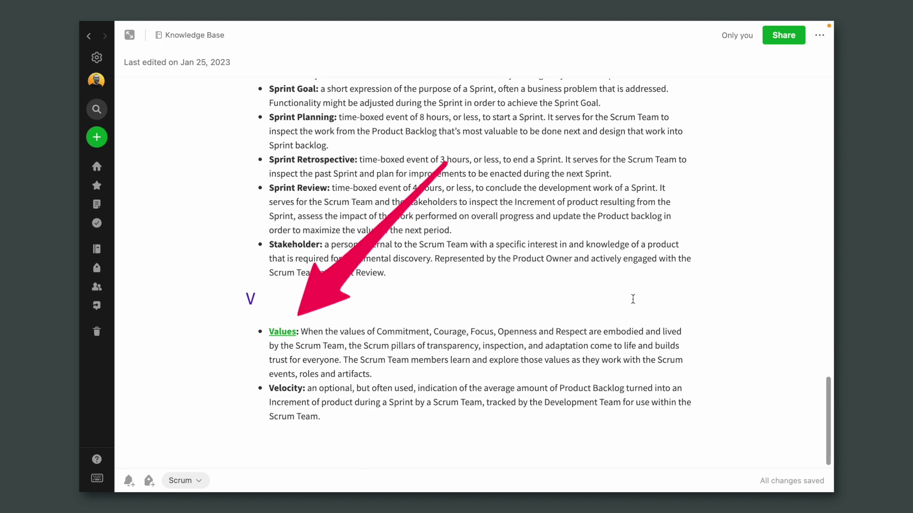
mouse_move(289, 336)
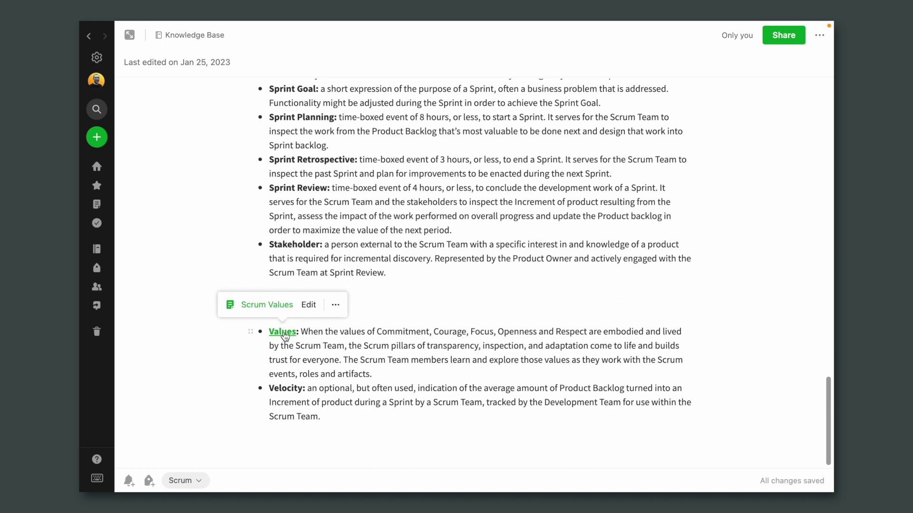
click(284, 336)
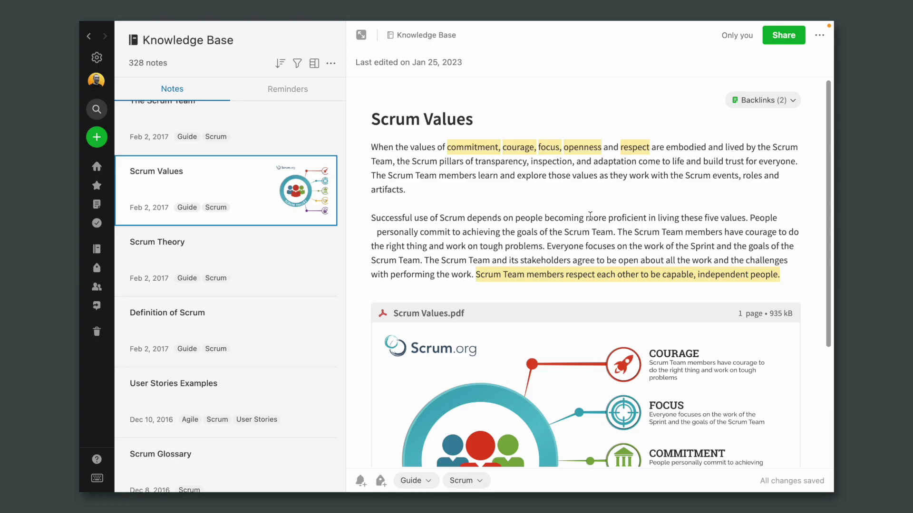
- Use the backlinks to return to the Scrum Guide and open the Scrum note
click(776, 101)
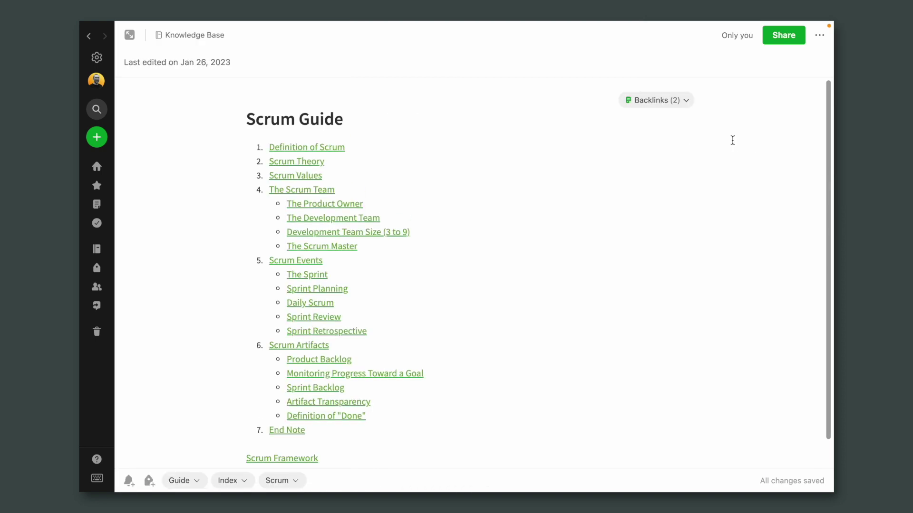
click(674, 105)
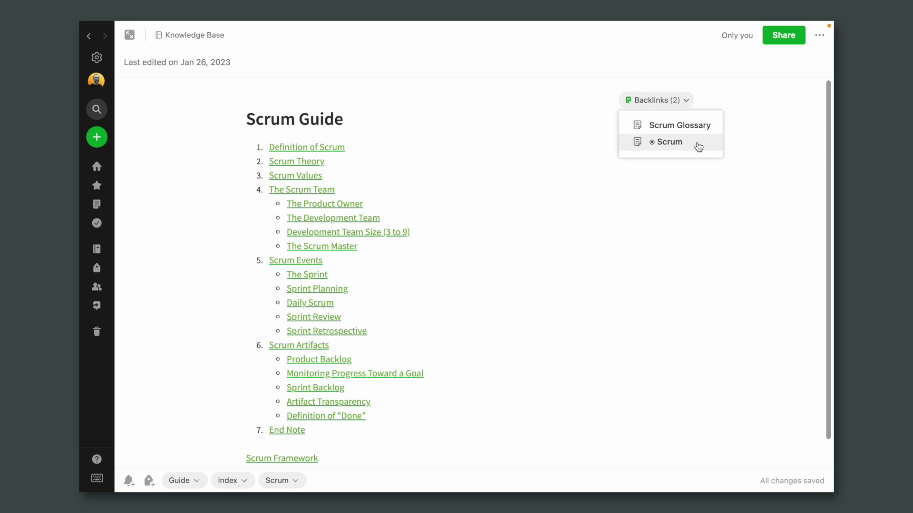
click(698, 146)
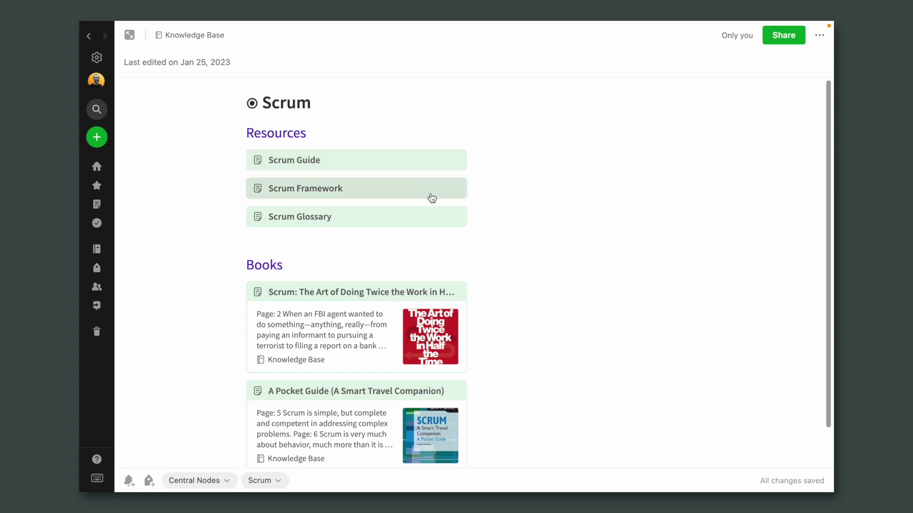
- Open the first book under Books and scroll through its page-by-page quotes
scroll(624, 292, down, 2)
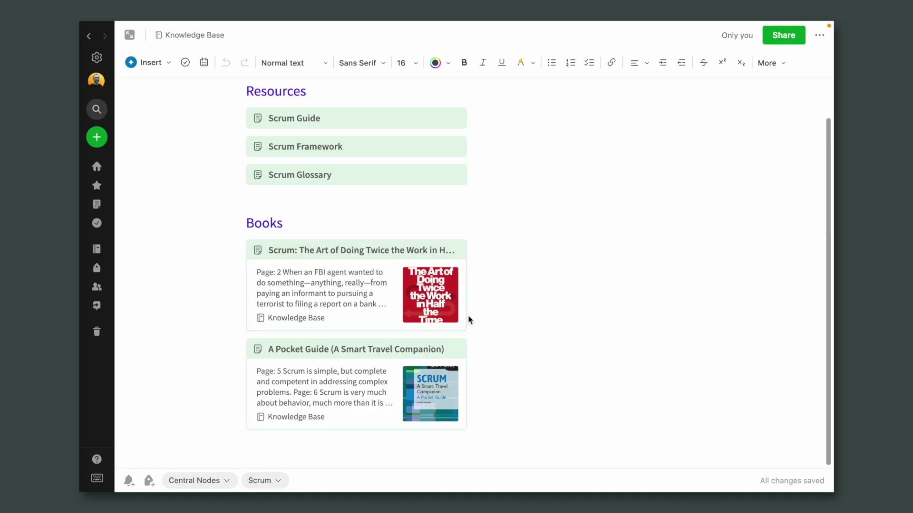
click(426, 295)
scroll(712, 272, down, 5)
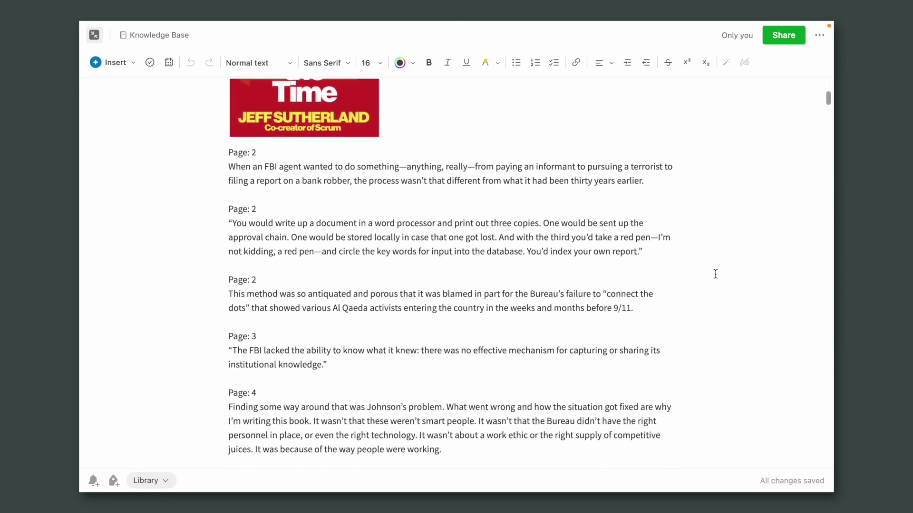
scroll(715, 274, down, 5)
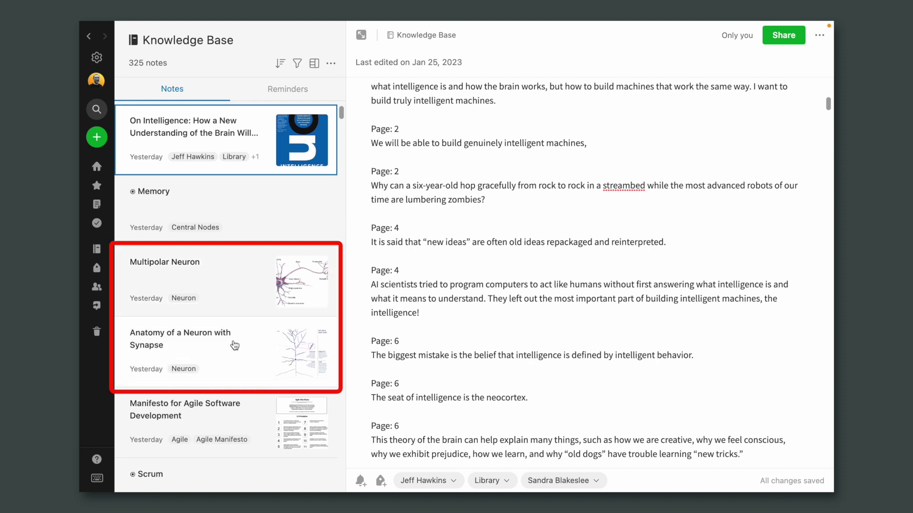
- Copy the Anatomy of a Neuron with Synapse note's app link, then reopen On Intelligence
click(237, 294)
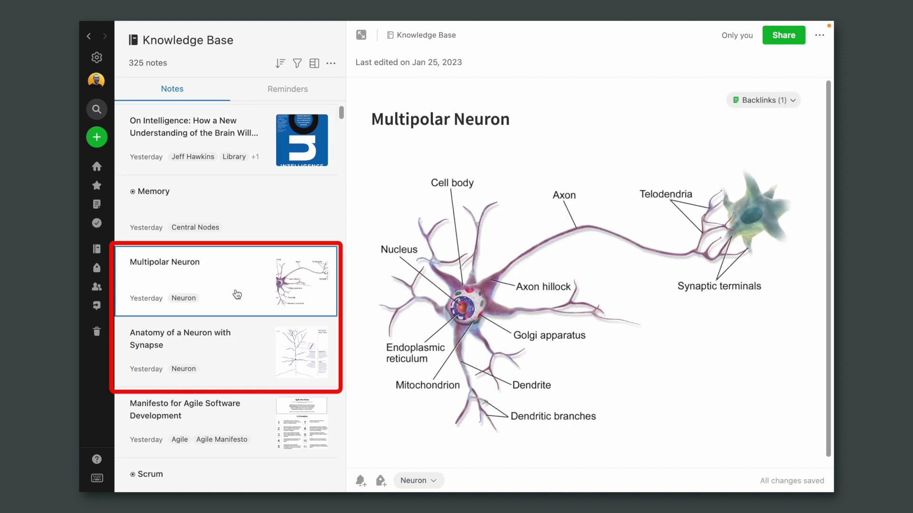
click(224, 354)
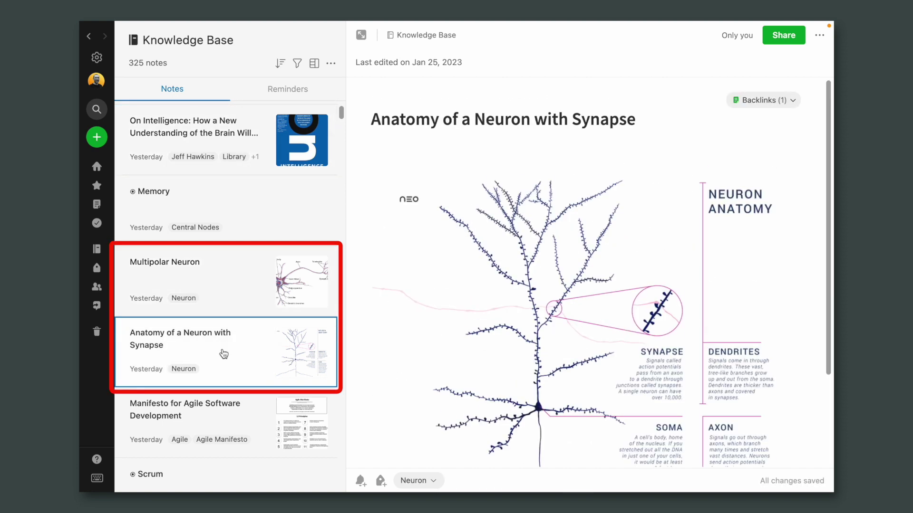
right_click(223, 353)
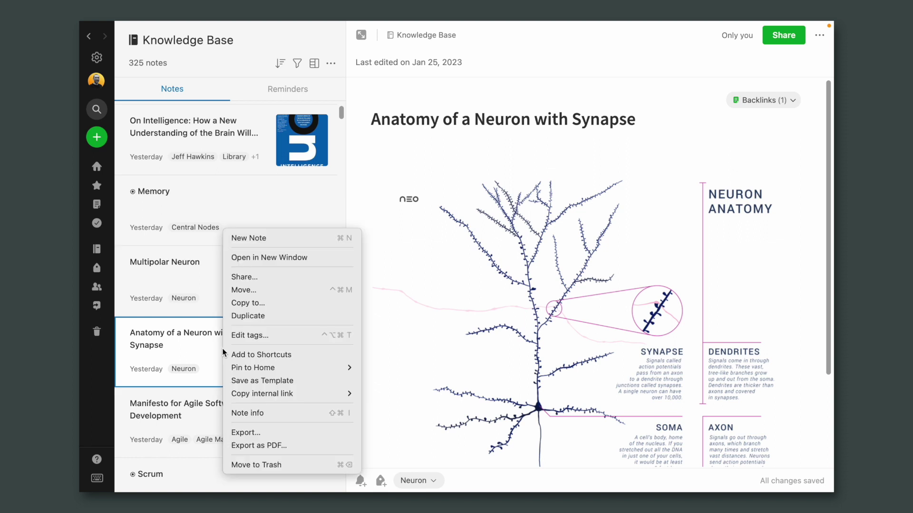
mouse_move(318, 393)
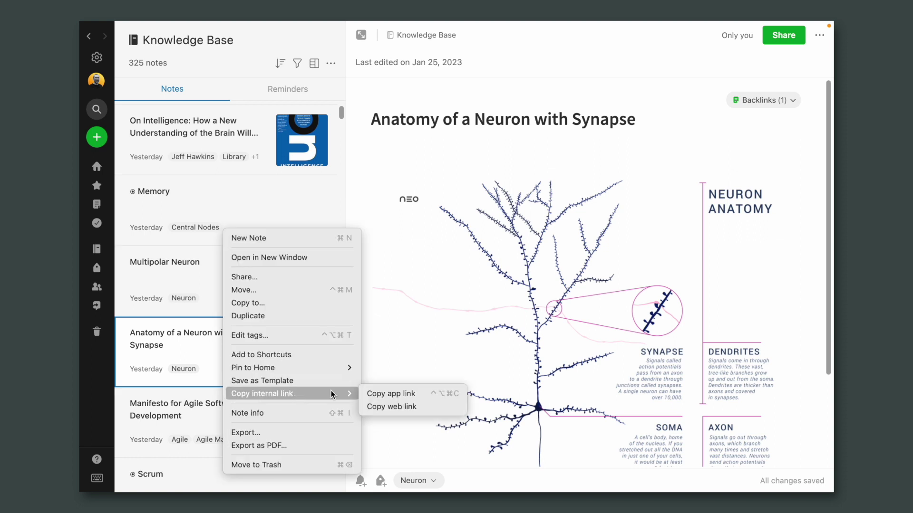
click(379, 395)
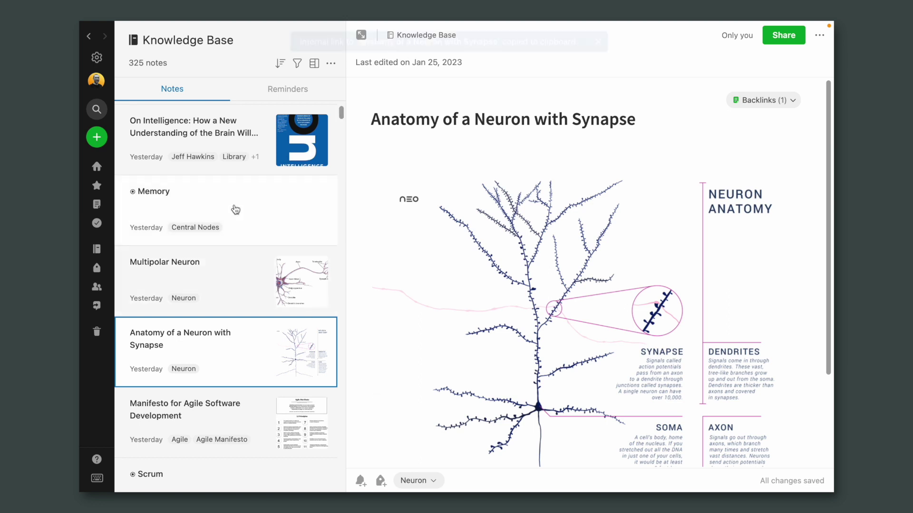
click(205, 135)
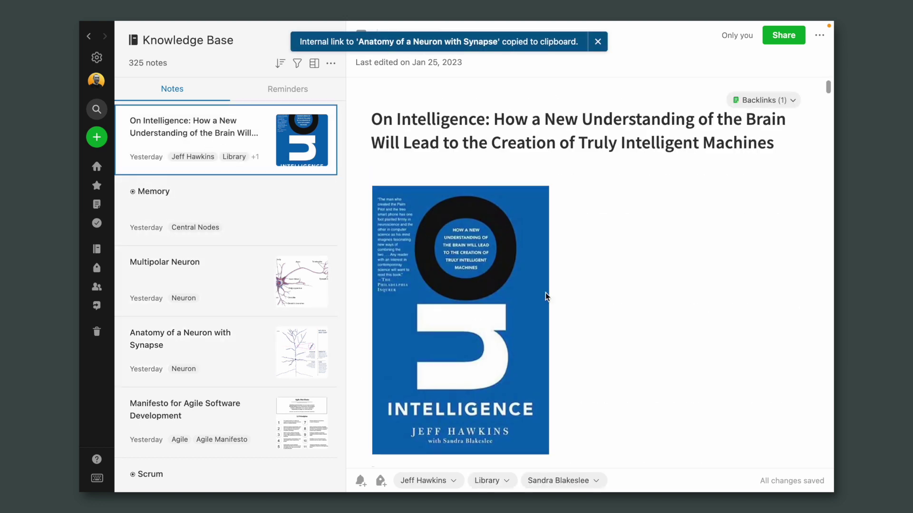
scroll(595, 280, down, 6)
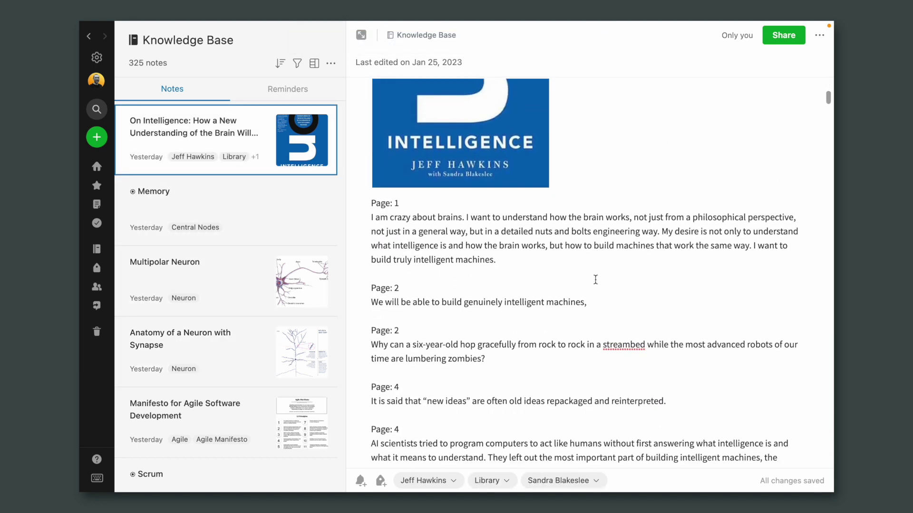
- Find 'neuron' in On Intelligence and link 'neurons' using the copied Anatomy note link
key(super+f)
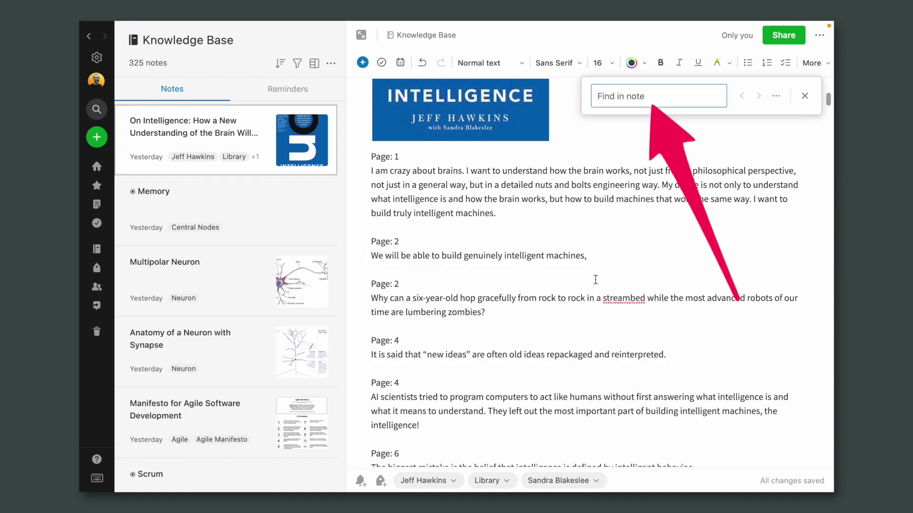
text(neuron)
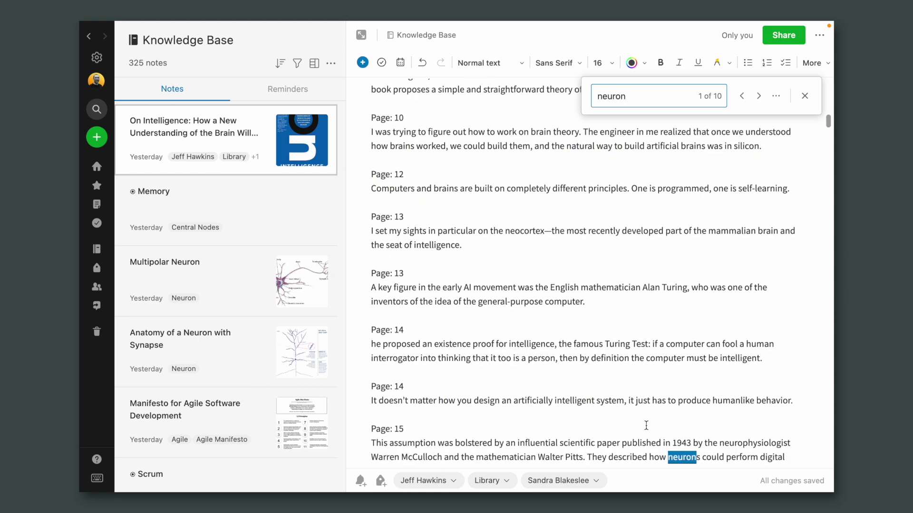
key(super+k)
scroll(648, 413, down, 3)
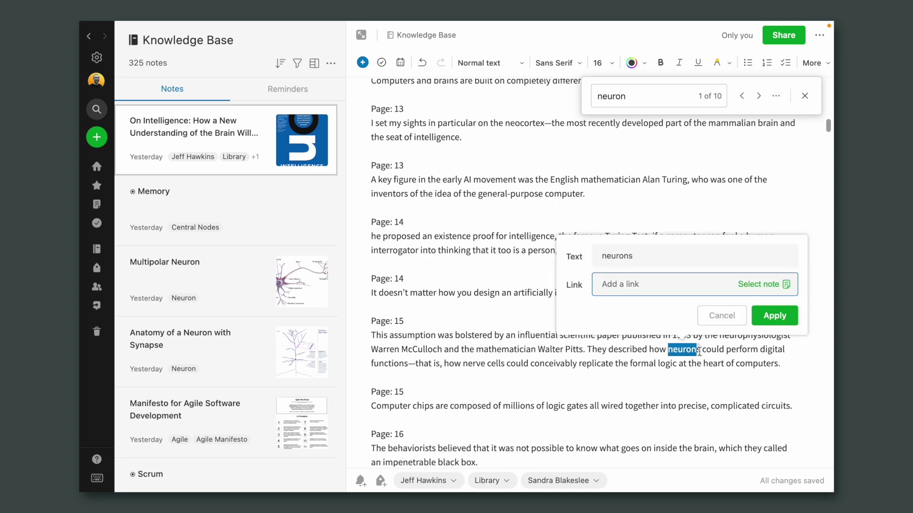
key(super+v)
click(773, 321)
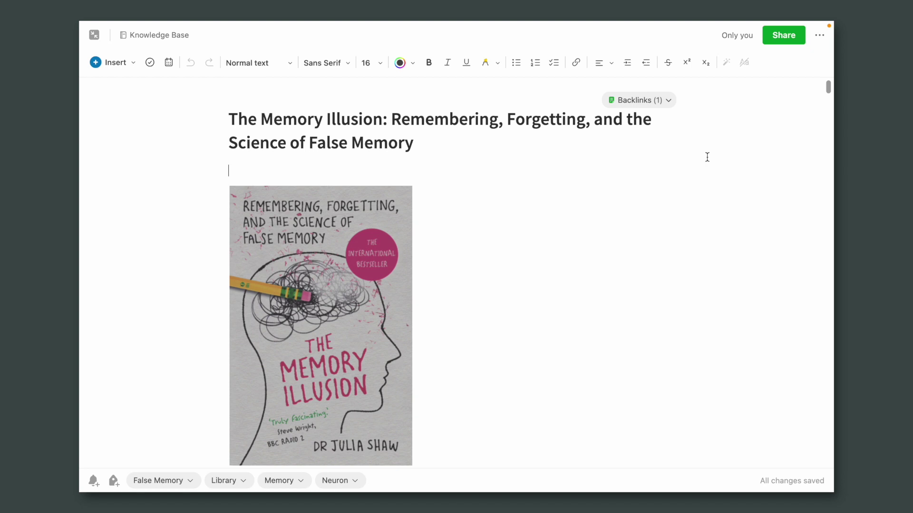
- Find 'neuron' and link 'neurons' in the Location 944 passage with the pasted note link
key(super+f)
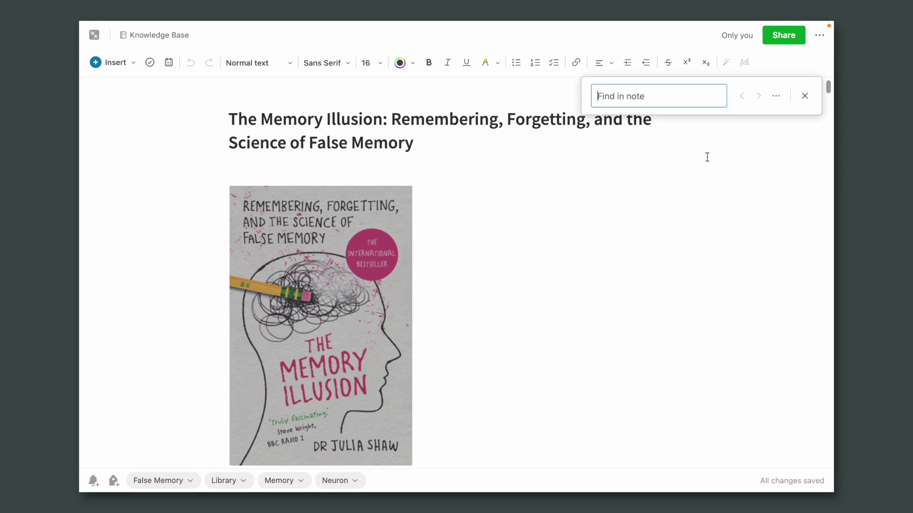
text(neuron)
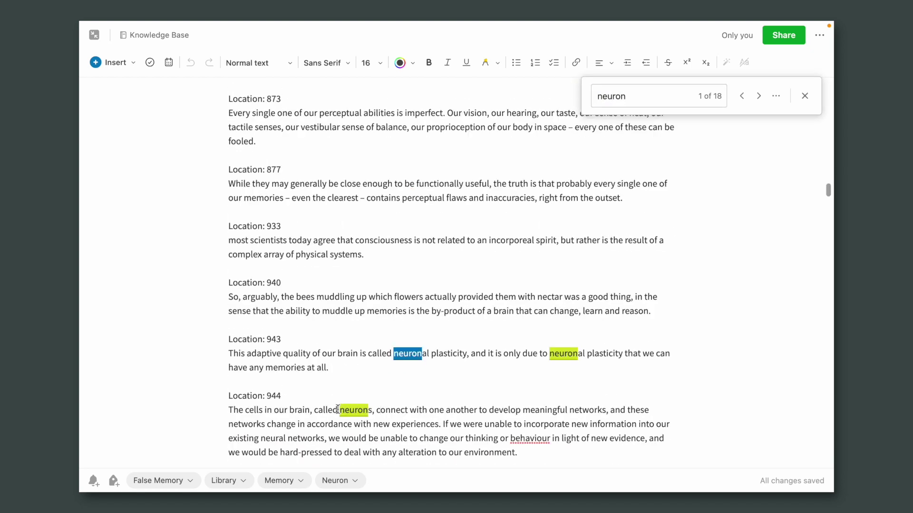
drag(340, 410, 365, 411)
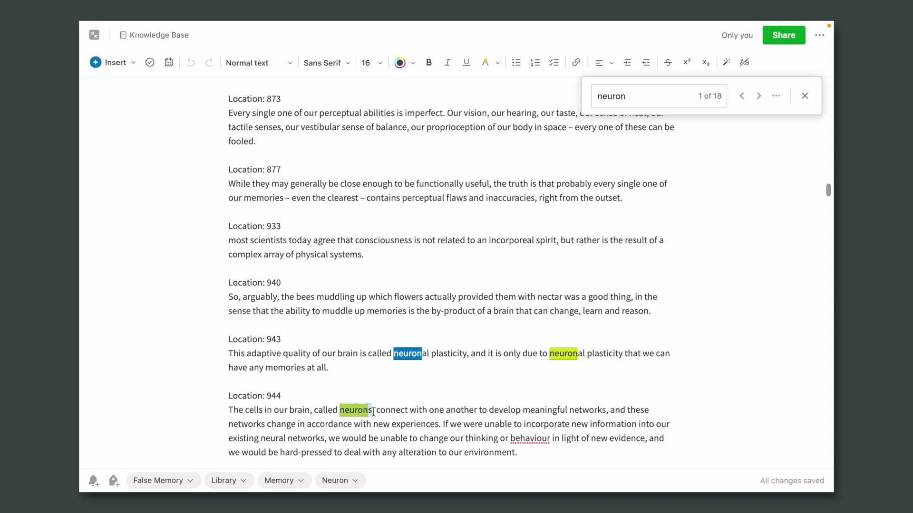
key(ctrl+k)
key(ctrl+v)
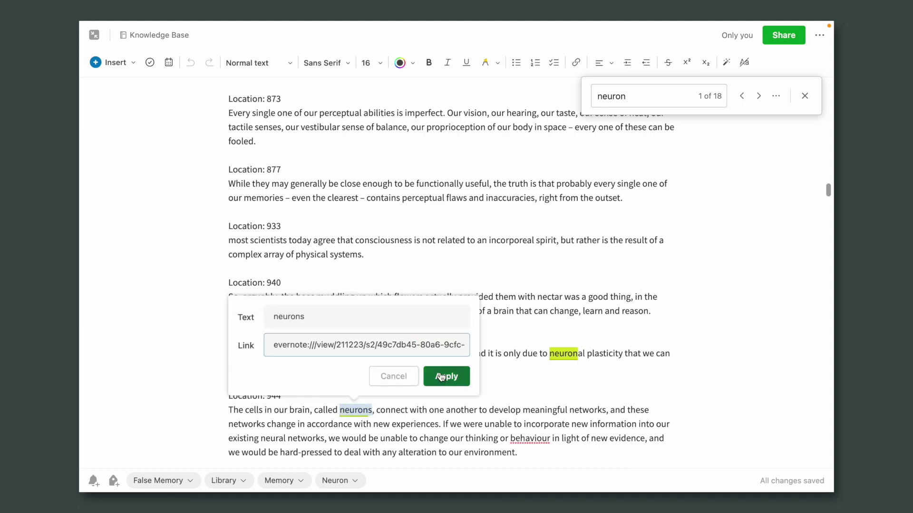
click(440, 377)
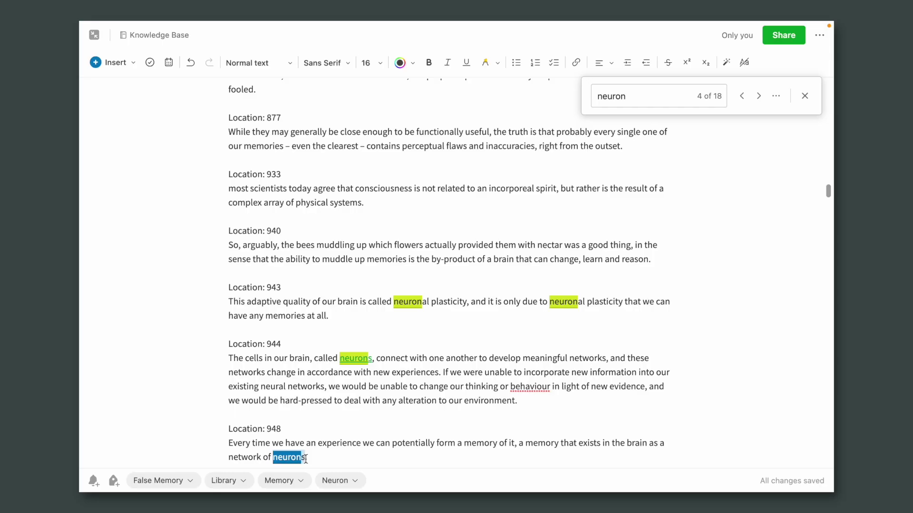
- Link the later 'neurons' mention by picking Anatomy of a Neuron with Synapse in the note picker
key(ctrl+k)
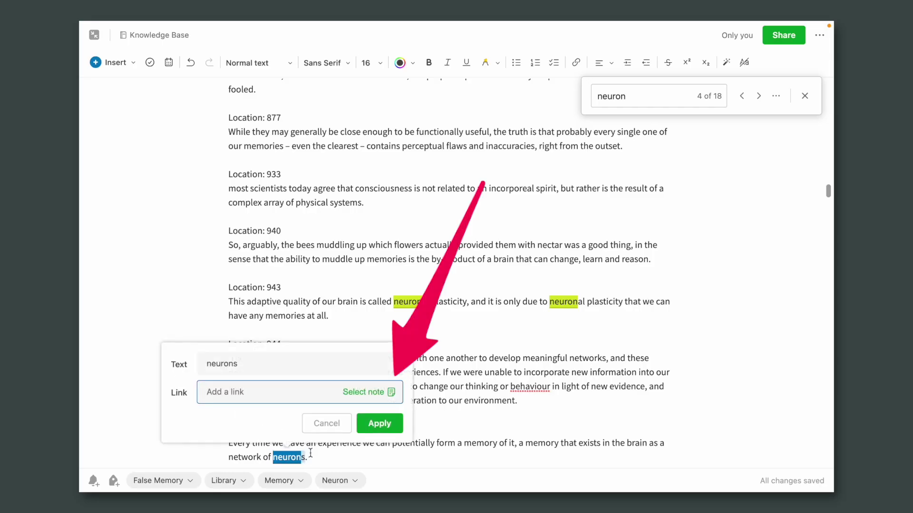
click(391, 392)
text(neuron)
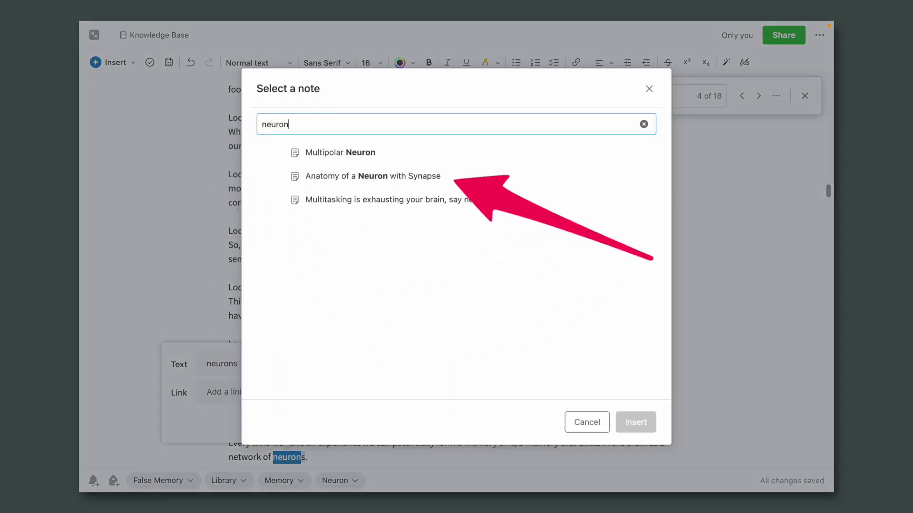
click(445, 183)
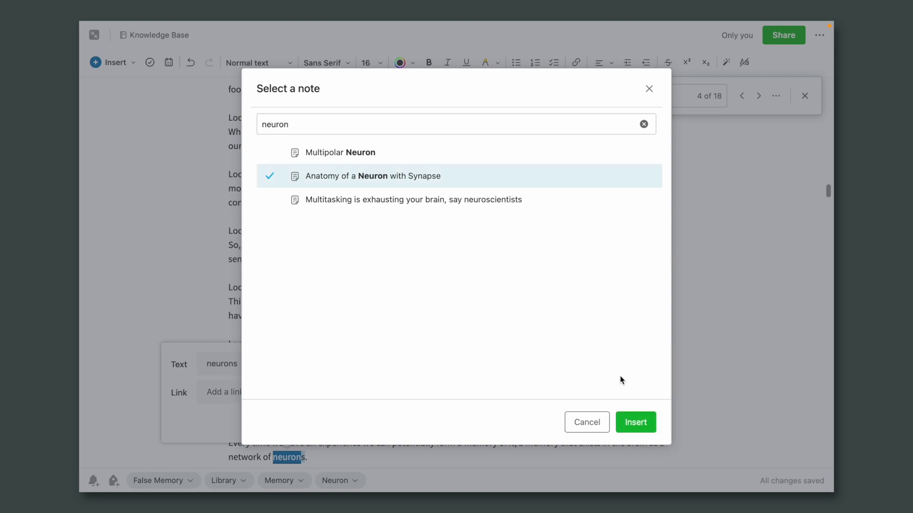
click(635, 423)
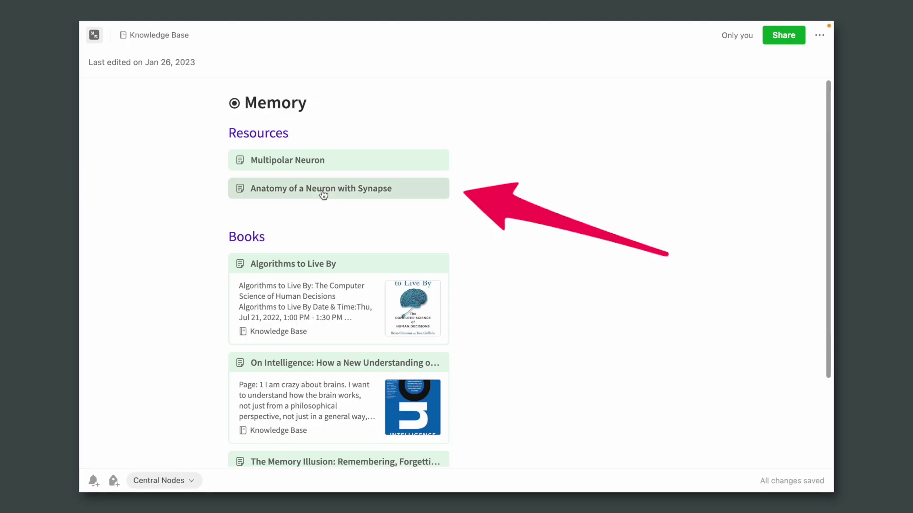
- Follow backlinks from the Anatomy note to On Intelligence, then on to the Memory note
click(322, 191)
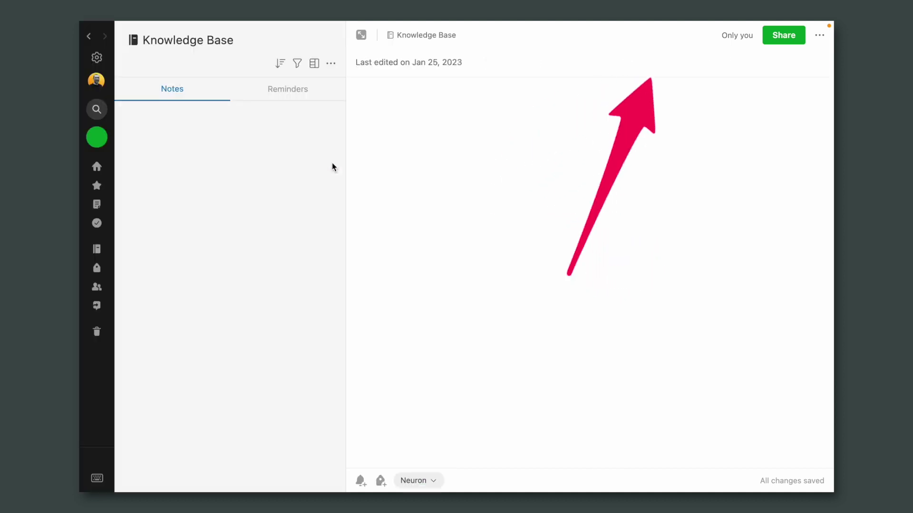
click(785, 102)
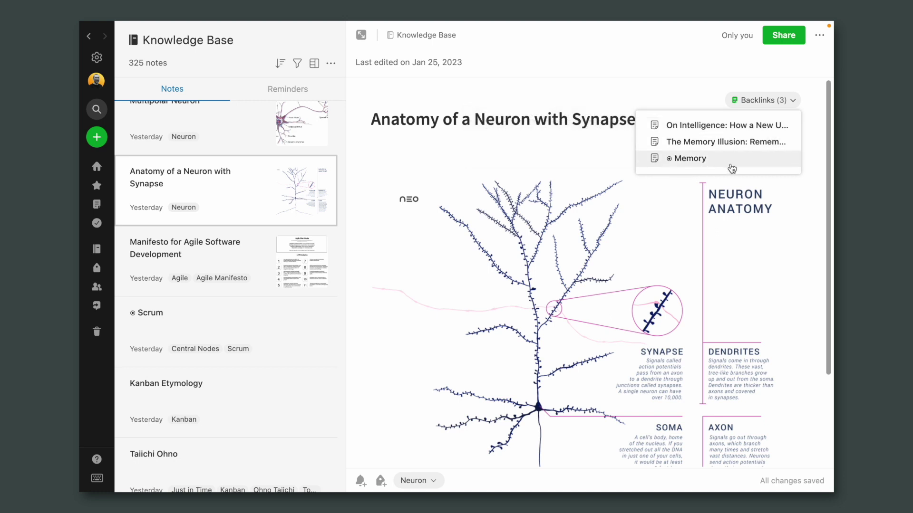
click(742, 126)
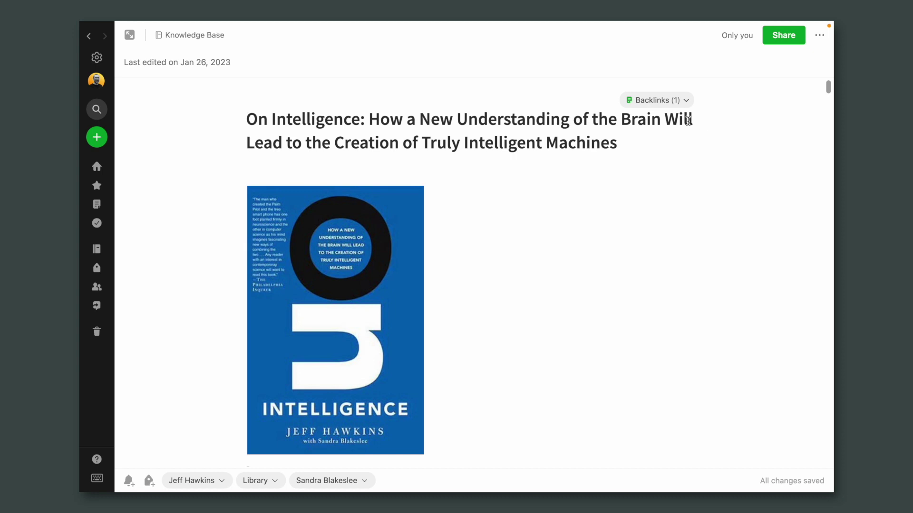
click(675, 101)
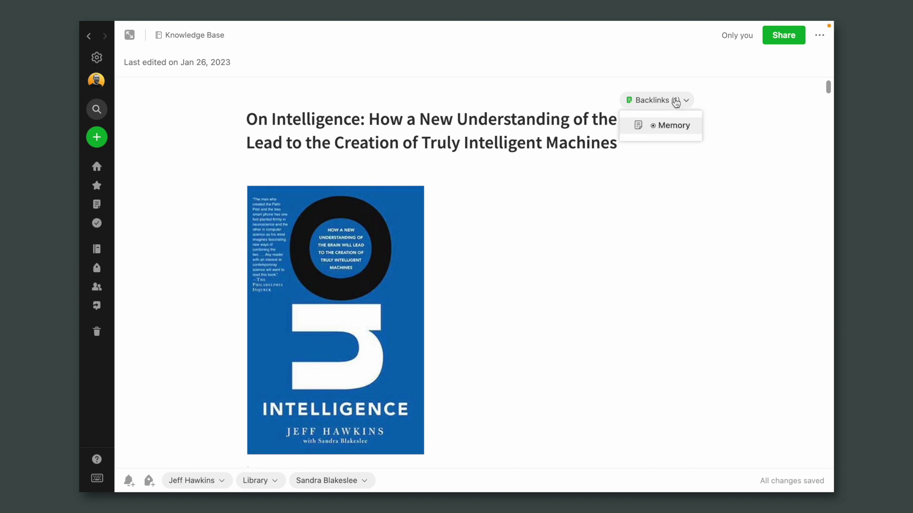
click(671, 127)
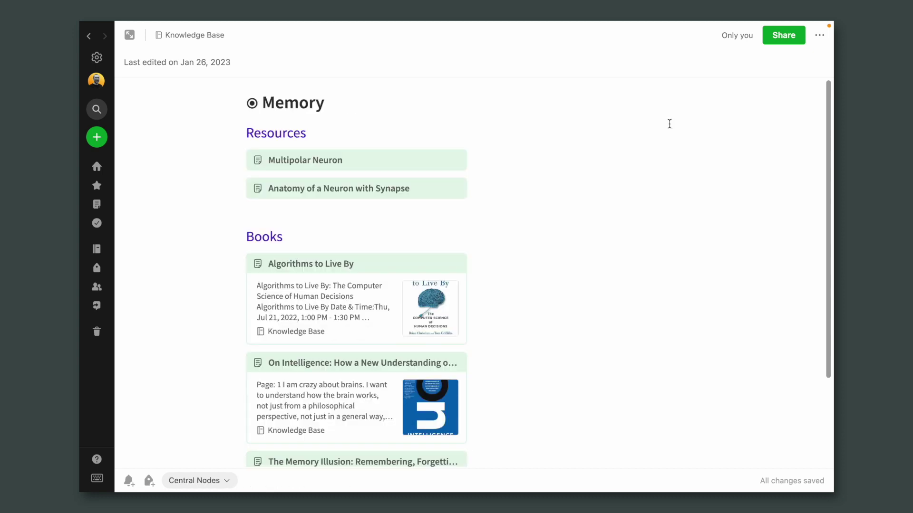
- Filter the notes list to those tagged Central Nodes
click(669, 124)
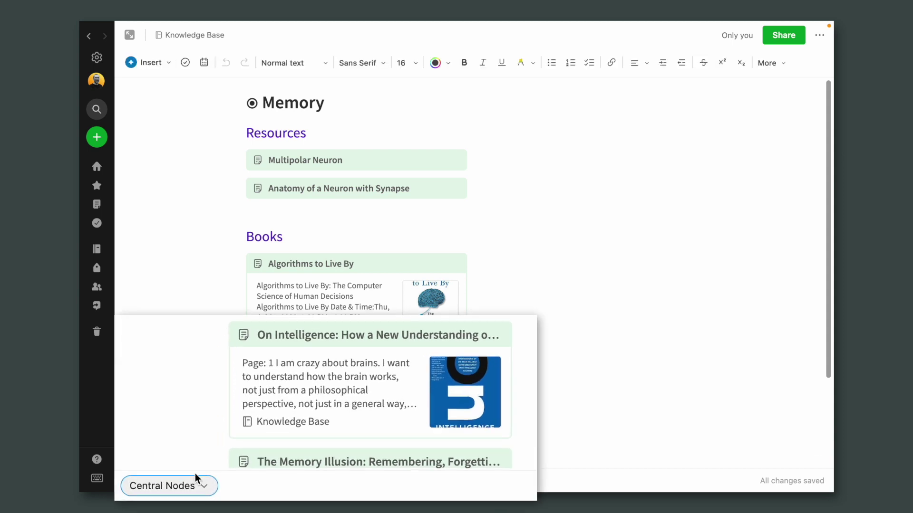
click(180, 484)
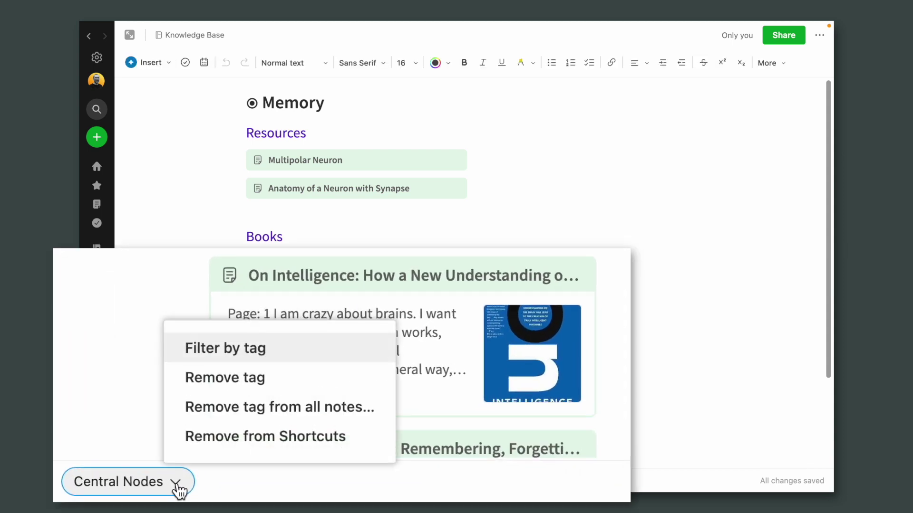
click(288, 351)
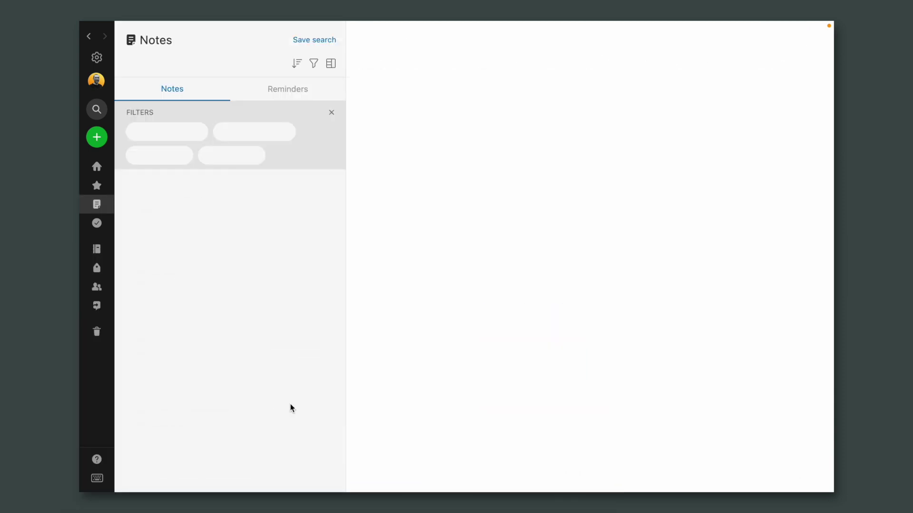